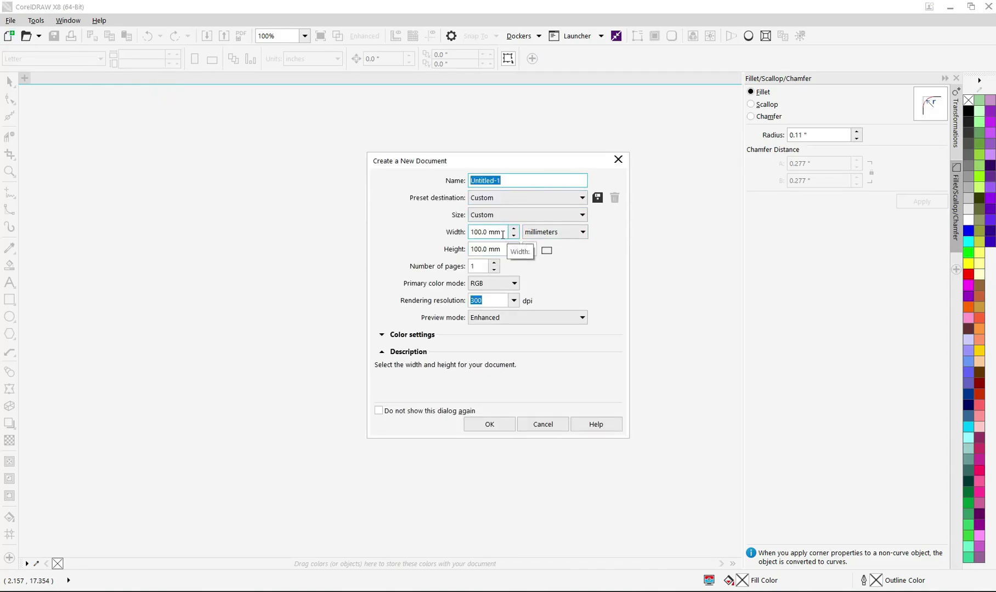
Create a new document in centimeters with a width of 10 cm and a height of 20 cm.
click(545, 234)
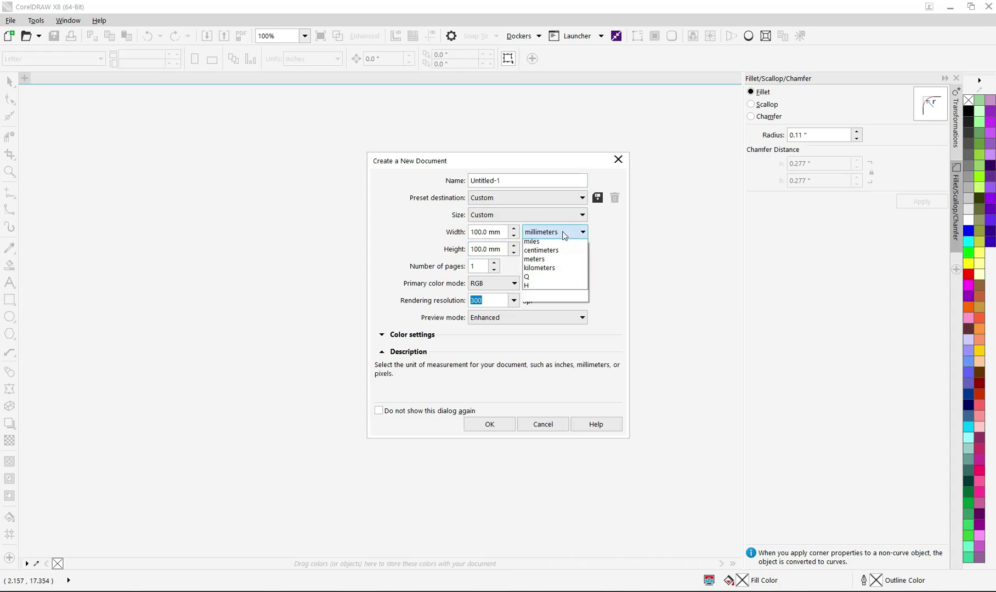
click(543, 333)
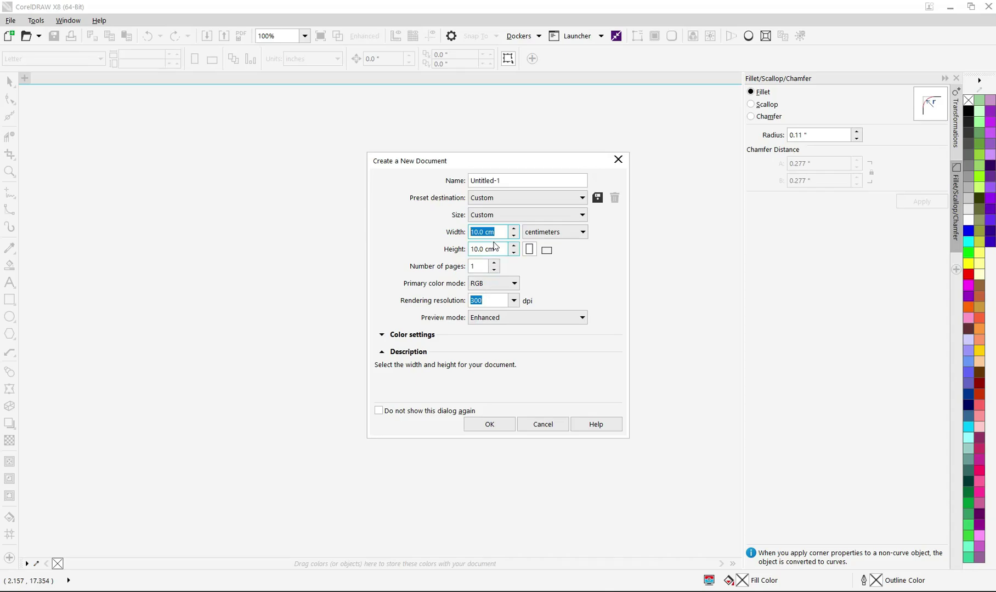
text(10)
key(Tab)
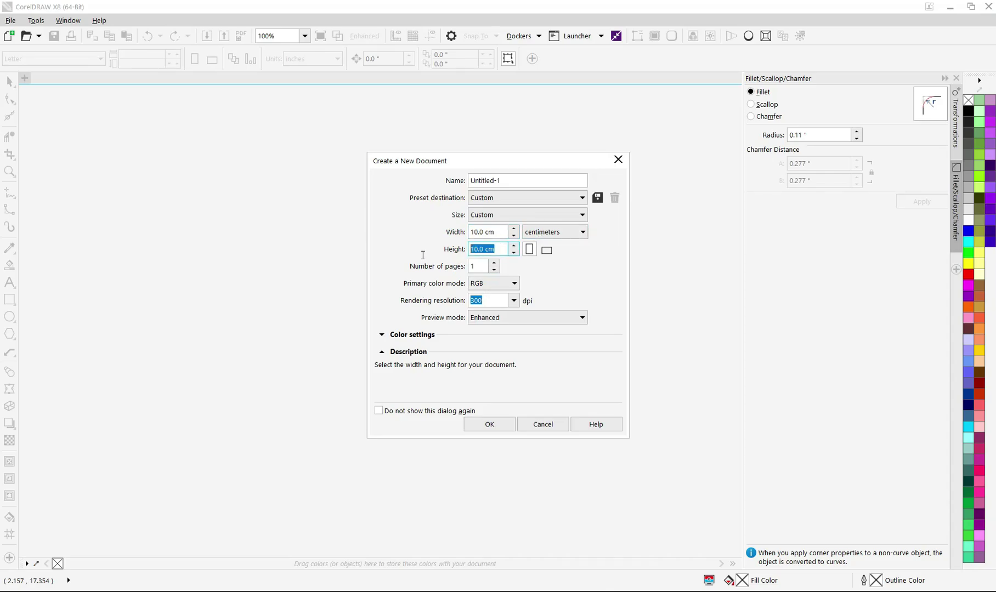
text(20)
click(497, 233)
click(497, 425)
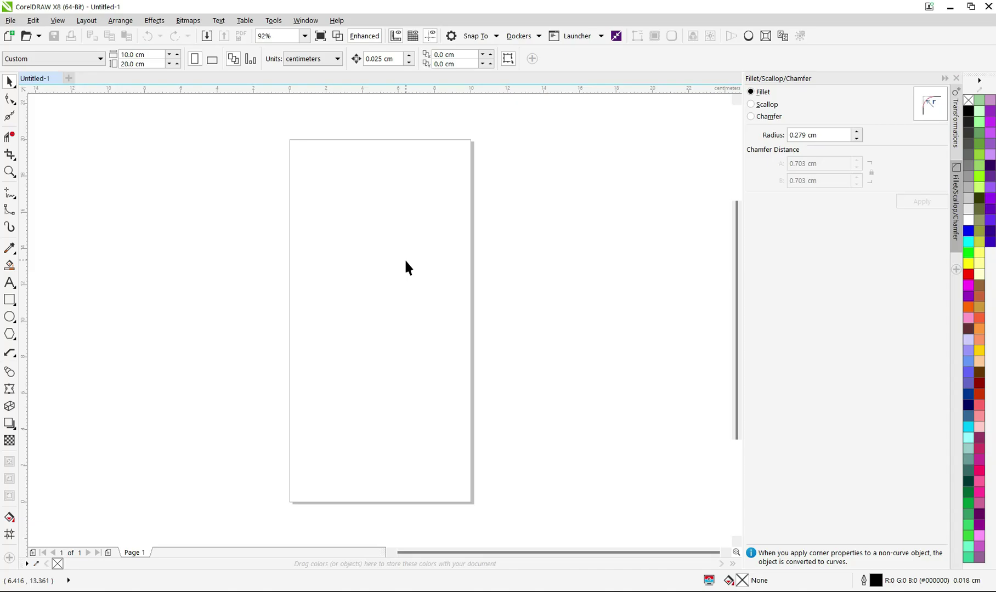
Add the artistic text "teks" in the upper part of the page and shift it slightly.
click(9, 282)
click(337, 196)
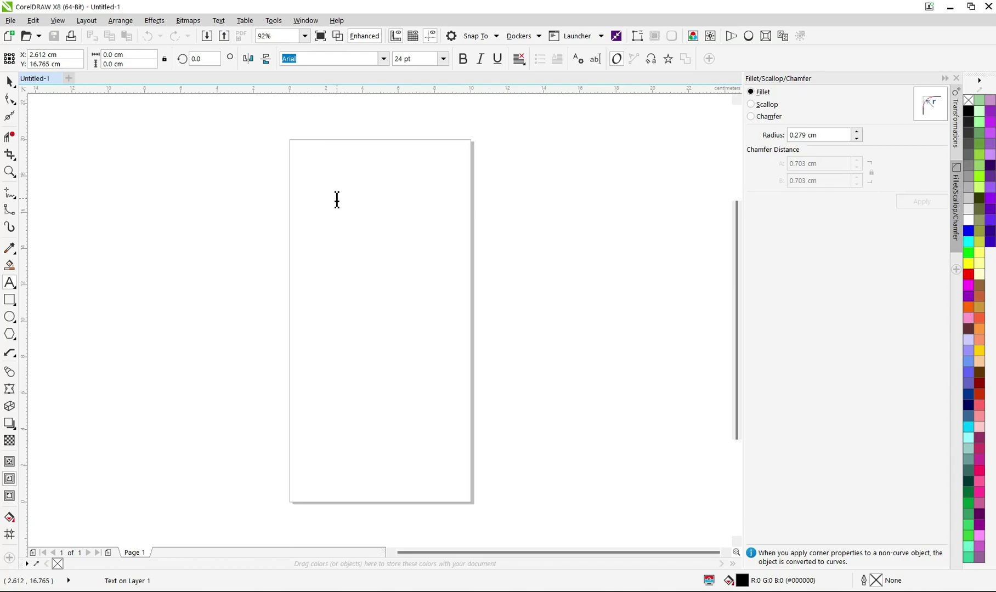
text(teks)
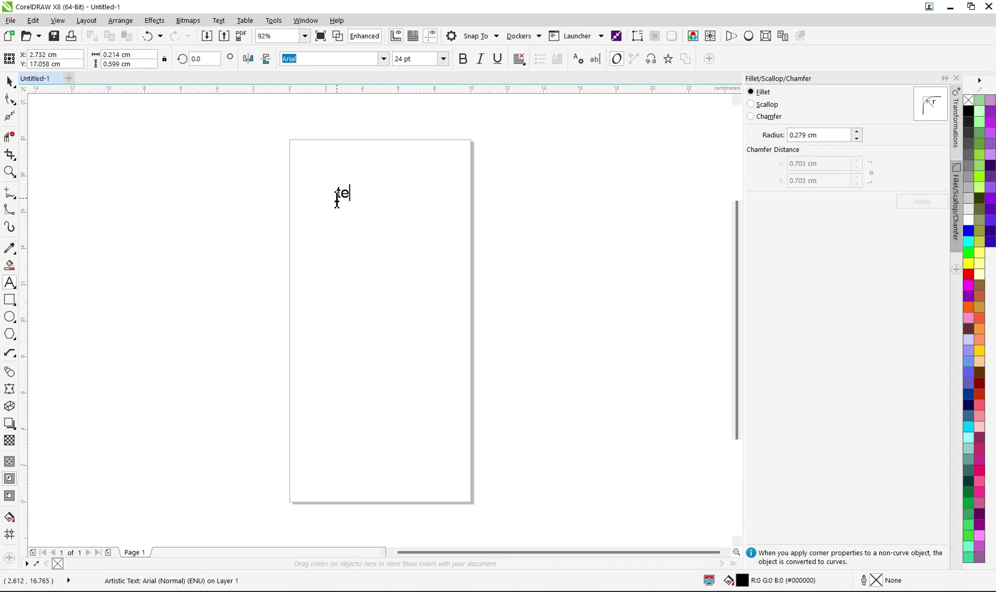
click(9, 81)
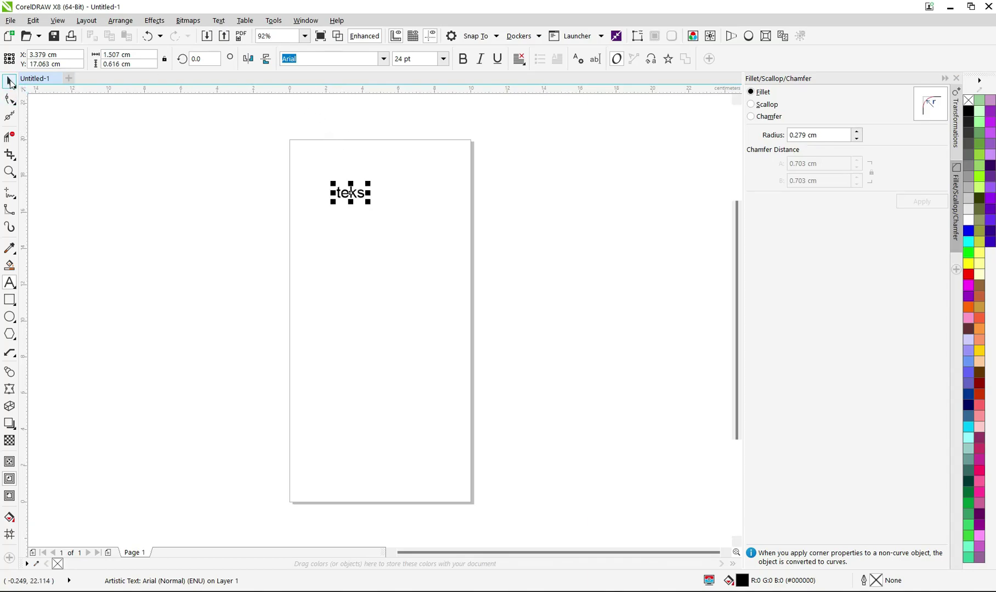
drag(364, 203, 373, 213)
Draw a rectangle about 6.5 by 5.5 cm around the text and move both objects slightly down.
click(9, 301)
drag(322, 170, 440, 271)
key(space)
drag(273, 144, 510, 303)
drag(397, 206, 392, 217)
Try a custom printer paper size of 100 x 200 mm in the Canon iP2700 series preferences, and cancel without printing.
click(71, 36)
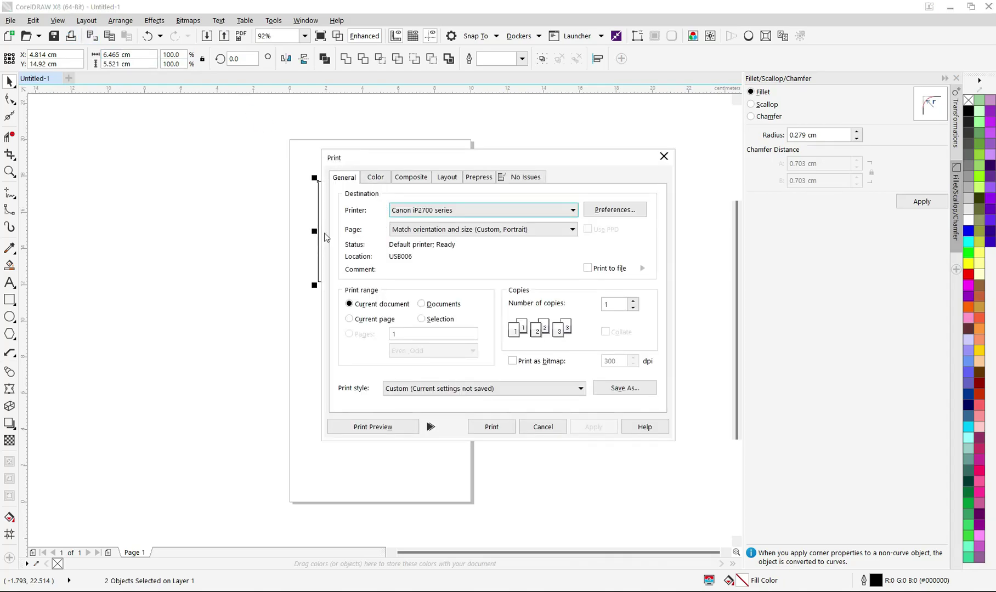
click(616, 212)
drag(626, 216, 641, 164)
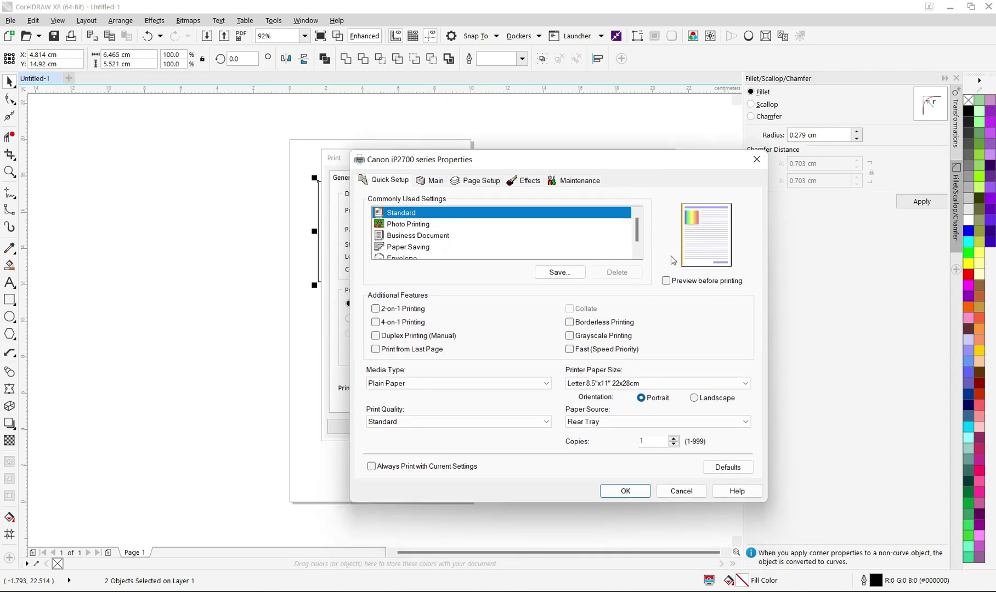
click(721, 386)
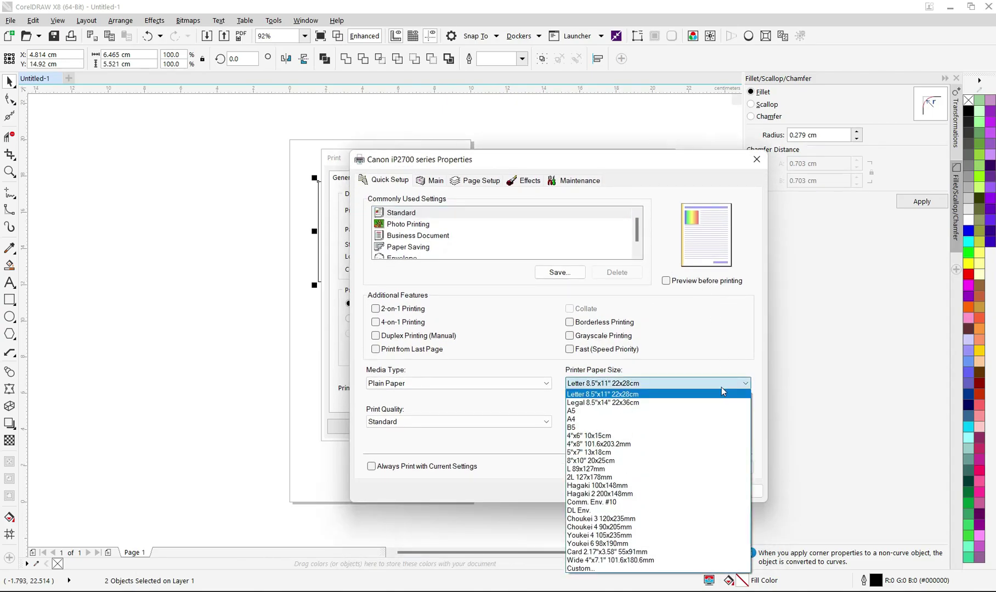
click(649, 569)
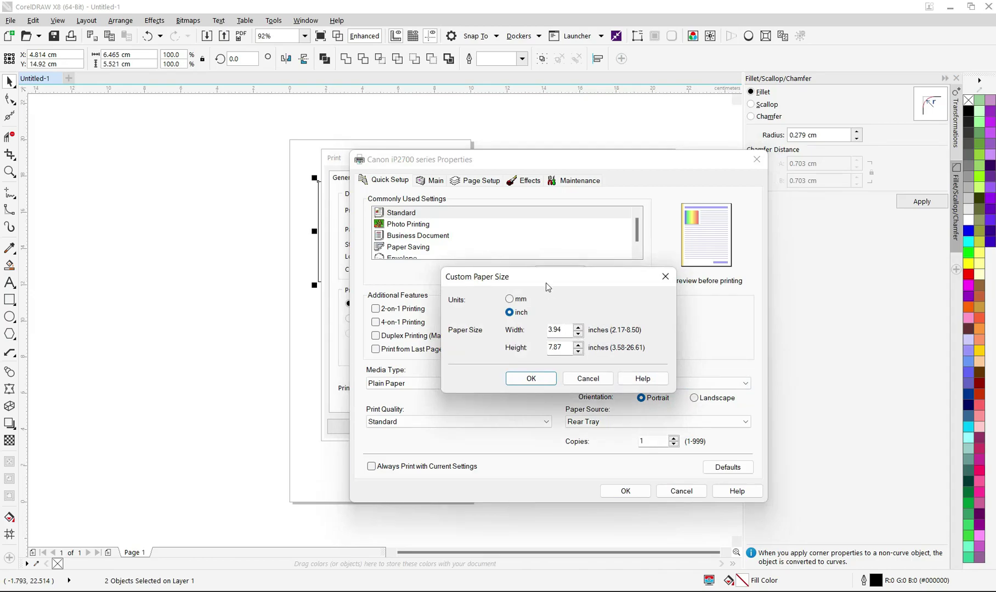
click(521, 300)
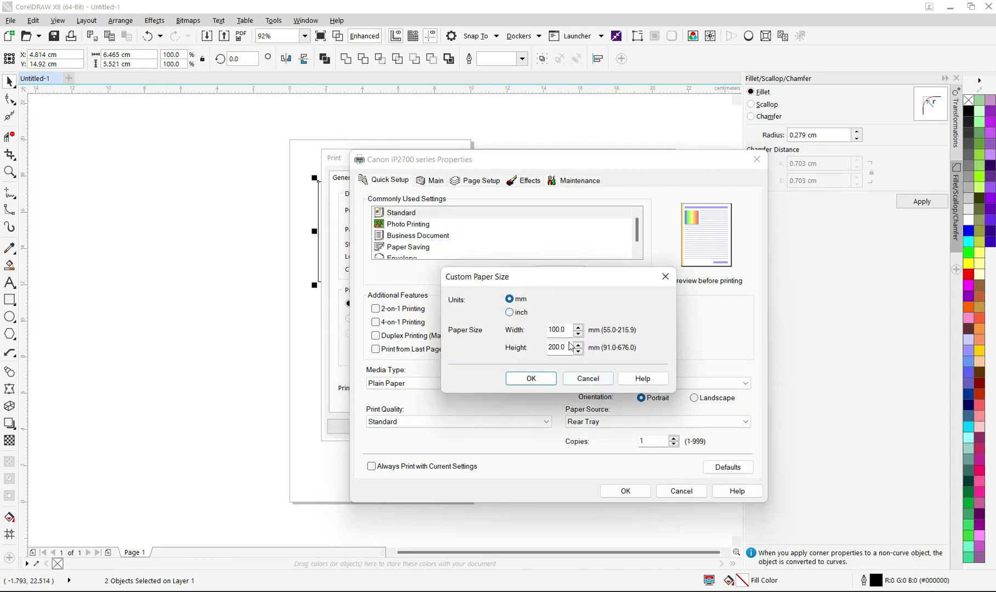
click(569, 333)
click(566, 348)
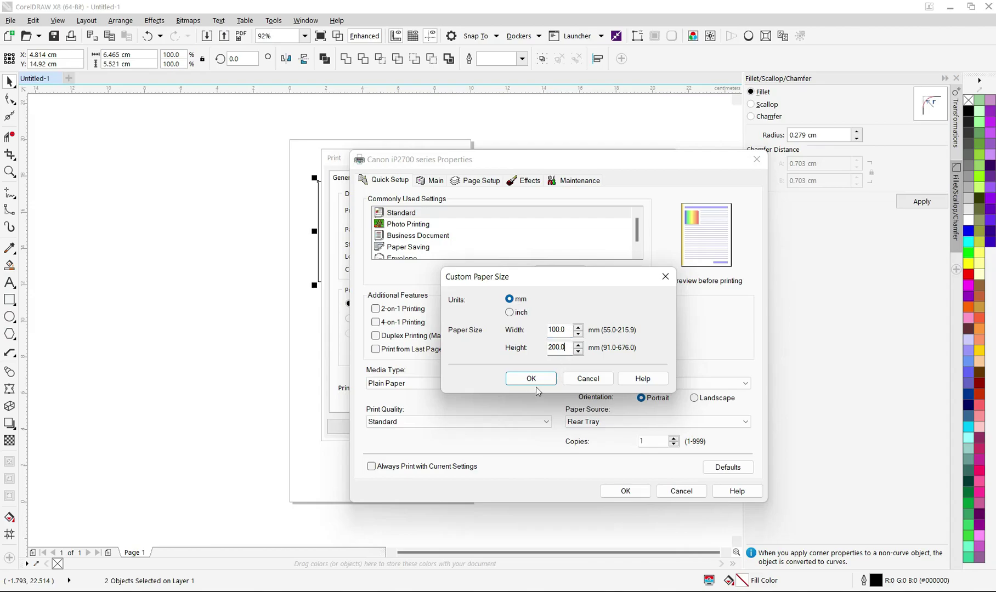
click(600, 383)
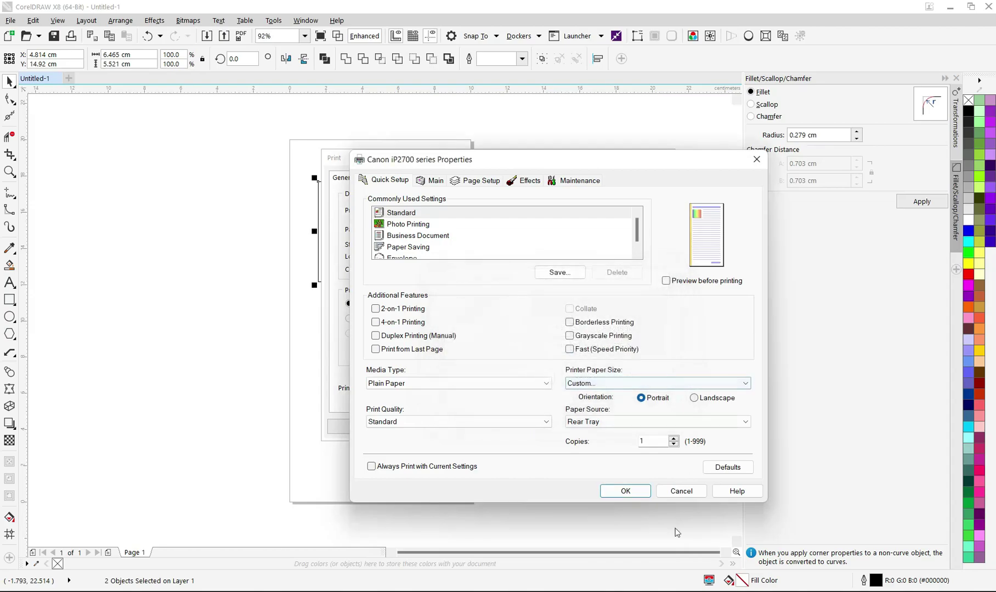
click(681, 491)
click(561, 430)
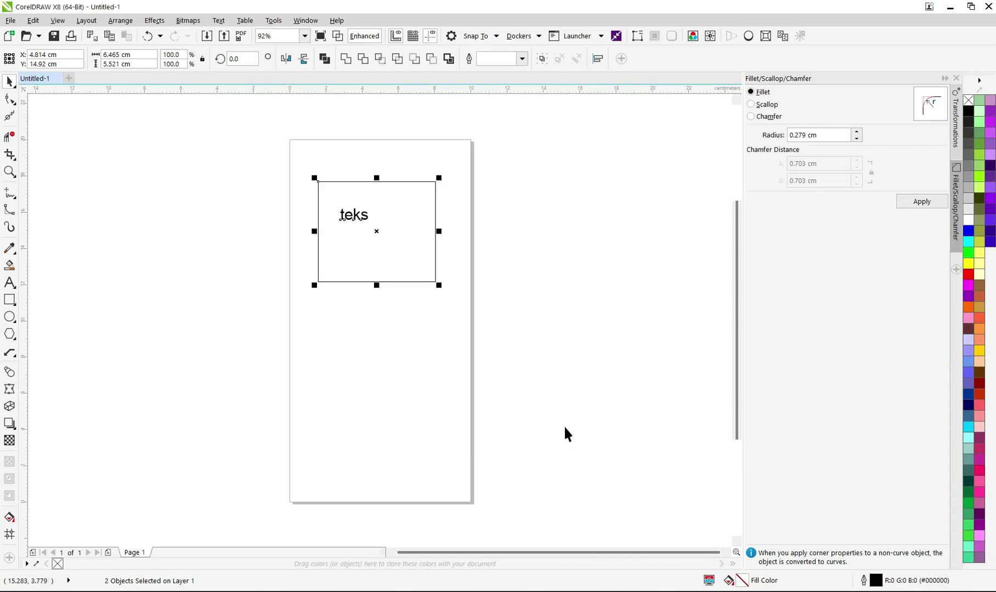
Enable "Printer can match document page sizes" for the Canon iP2700 series in the global printing Driver Compatibility options.
click(560, 323)
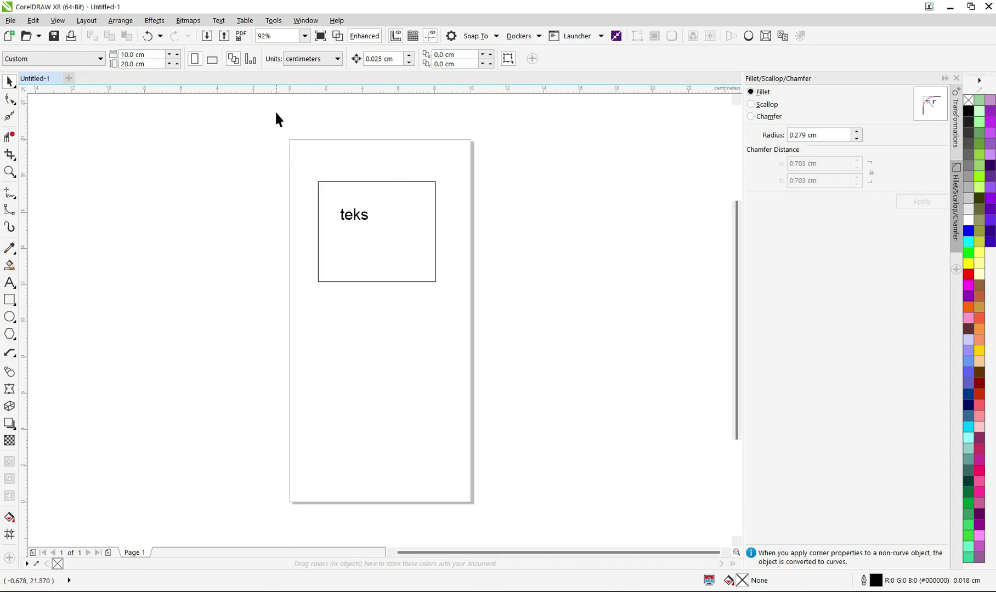
click(275, 21)
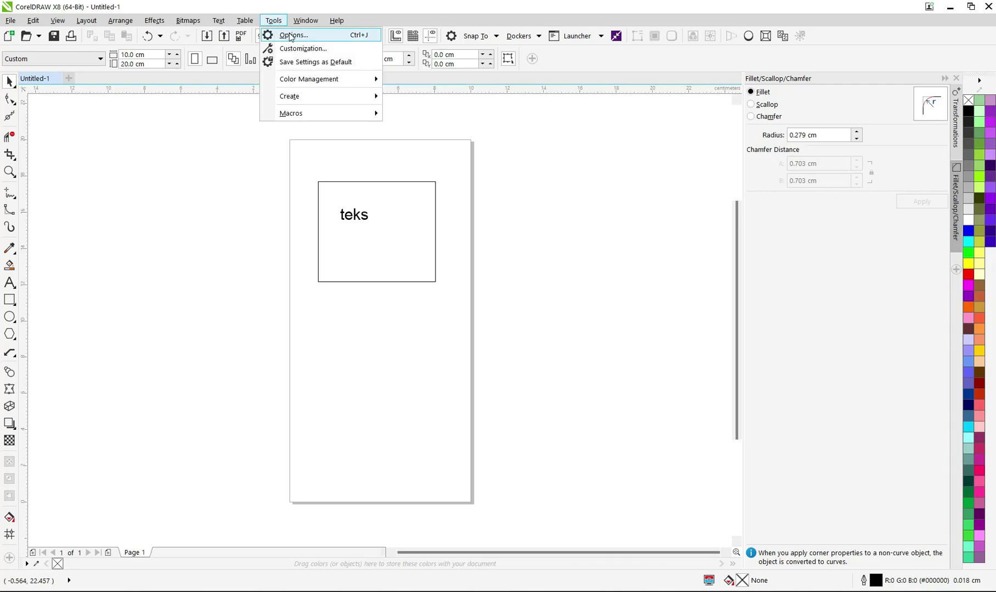
click(291, 36)
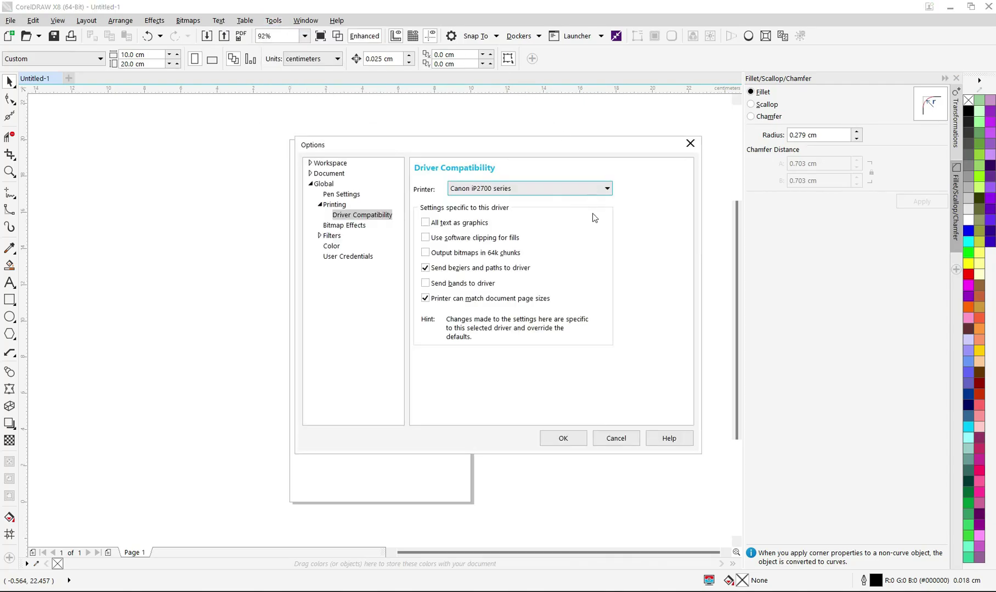
click(324, 184)
click(335, 206)
click(361, 215)
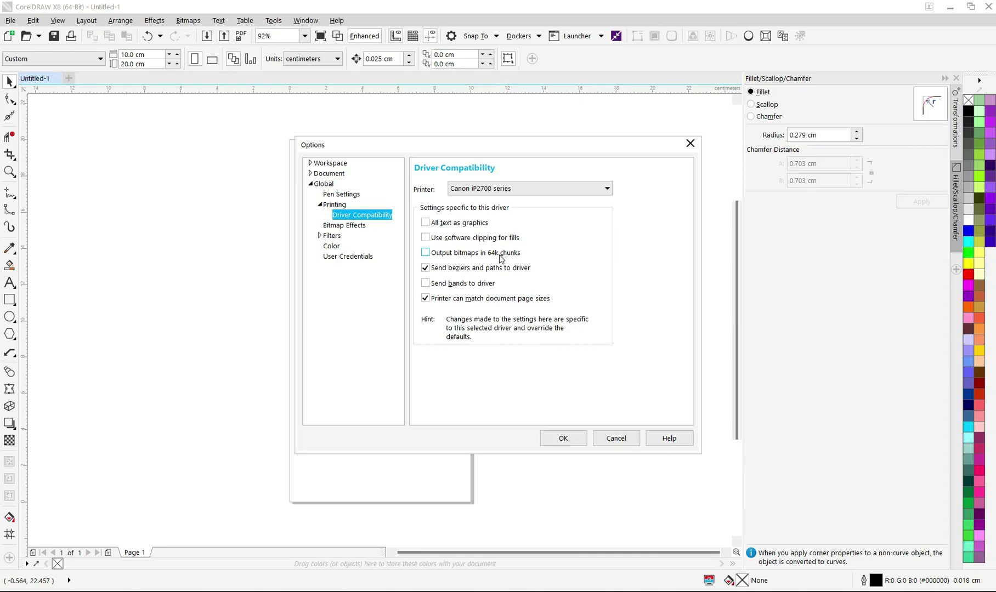
click(550, 189)
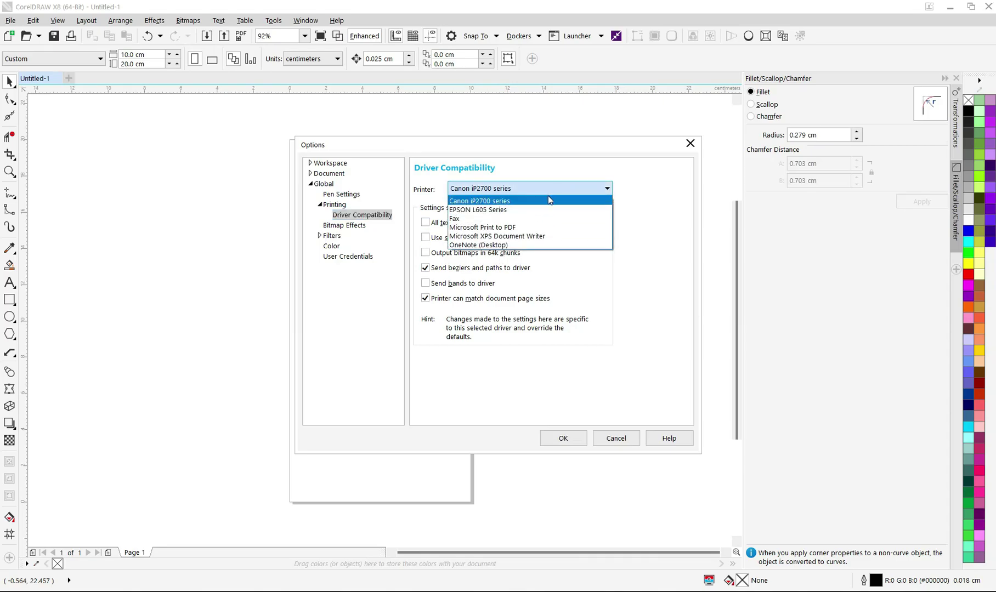
click(515, 206)
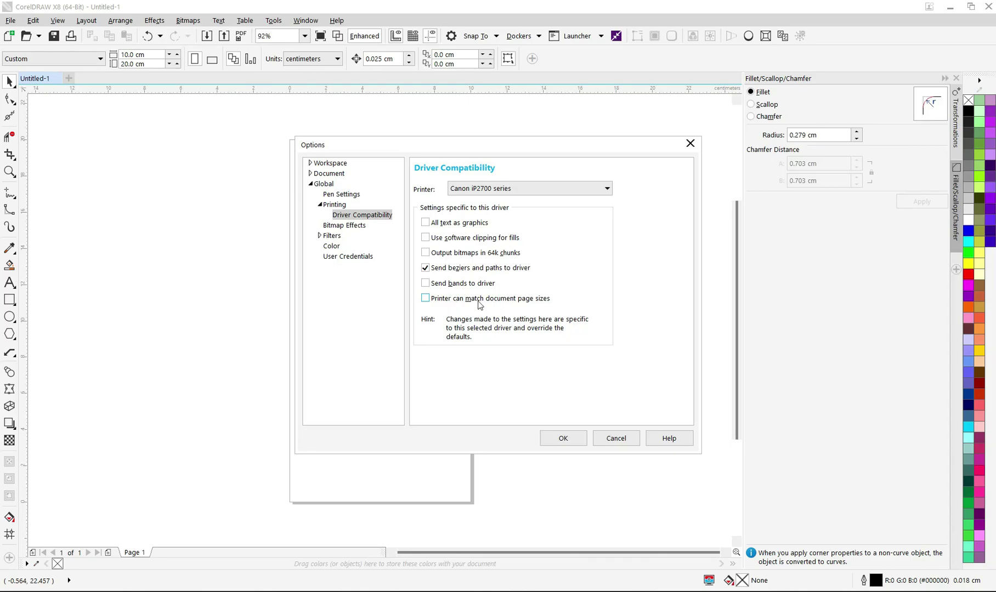
click(426, 299)
click(564, 439)
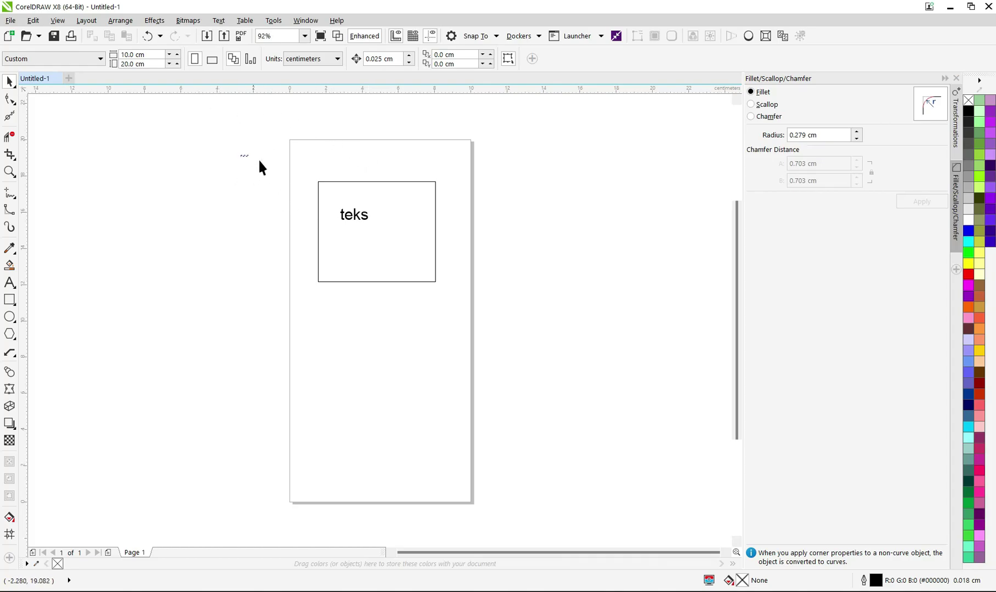
Open the print settings for the text and rectangle and choose Canon iP2700 series as the printer.
drag(277, 156, 545, 305)
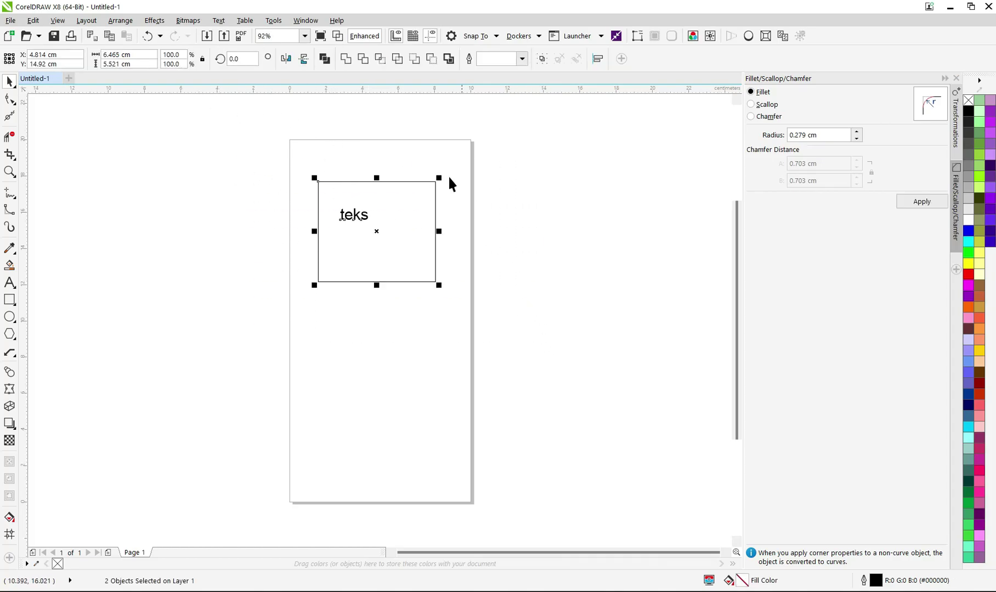
click(71, 36)
click(549, 231)
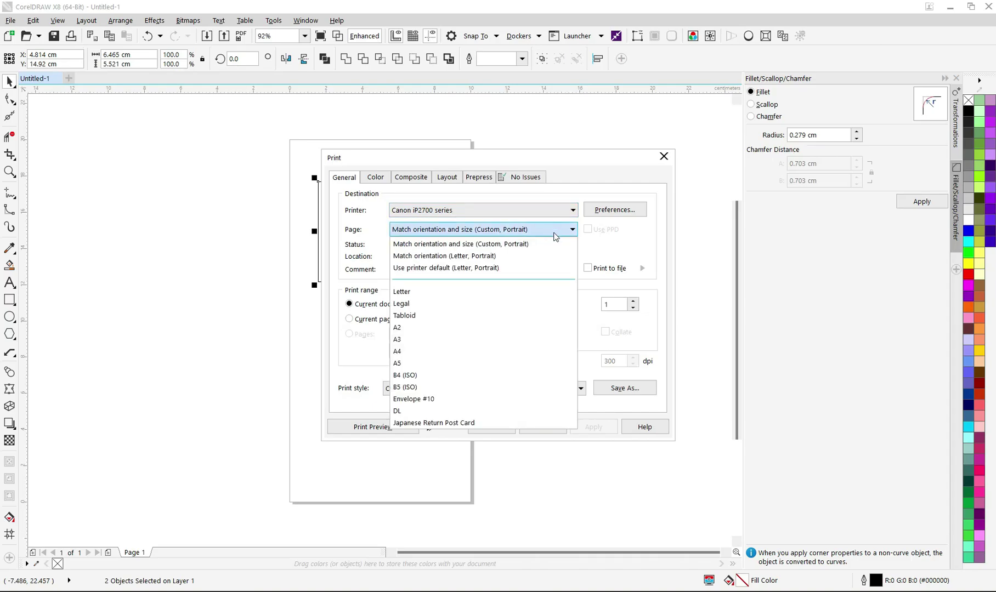
click(555, 234)
click(524, 235)
click(487, 210)
click(488, 210)
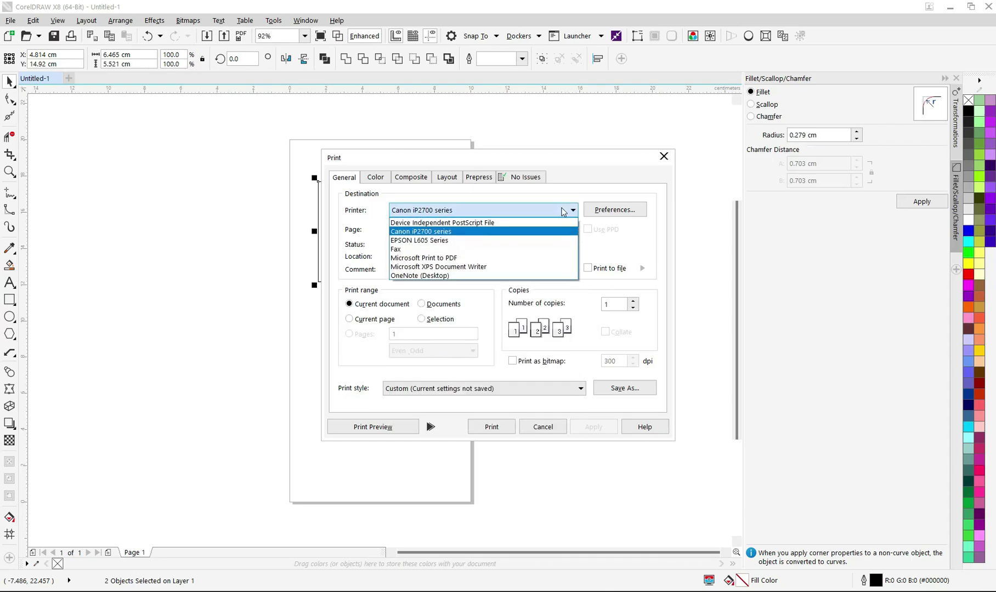
click(488, 231)
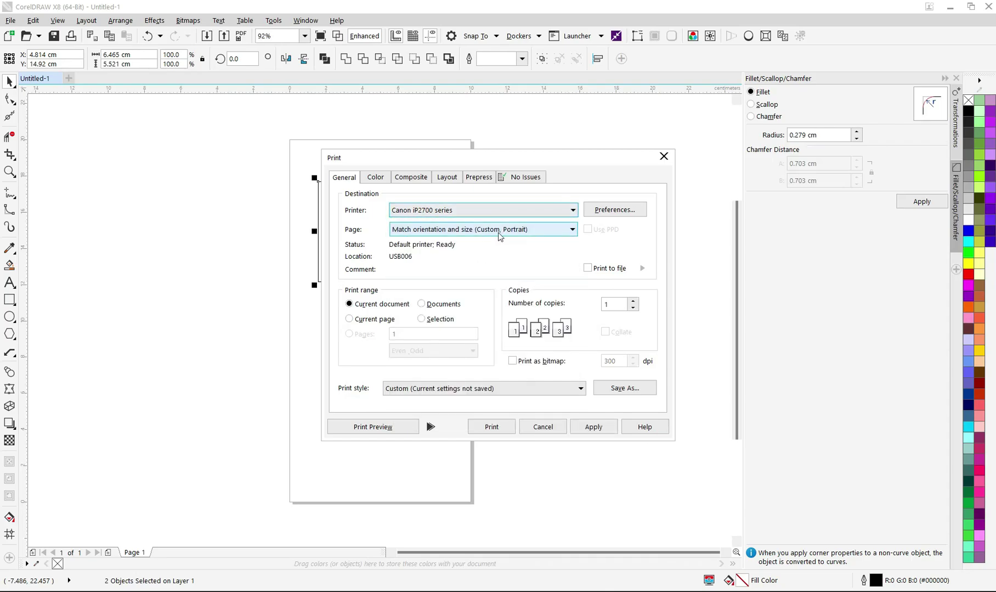
Keep the page option "Match orientation and size (Custom, Portrait)" and view the print preview of the page.
click(498, 230)
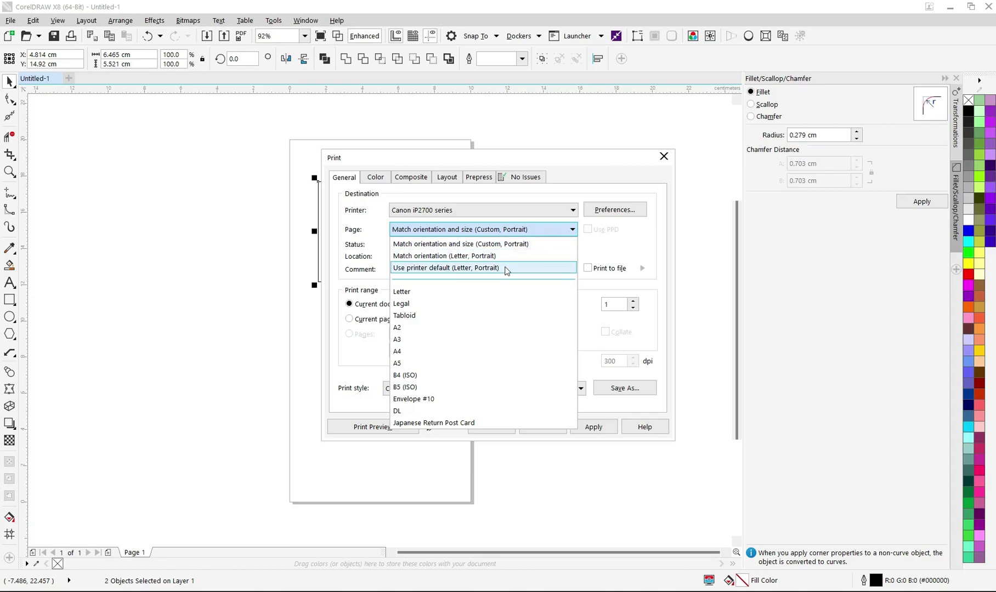
click(527, 231)
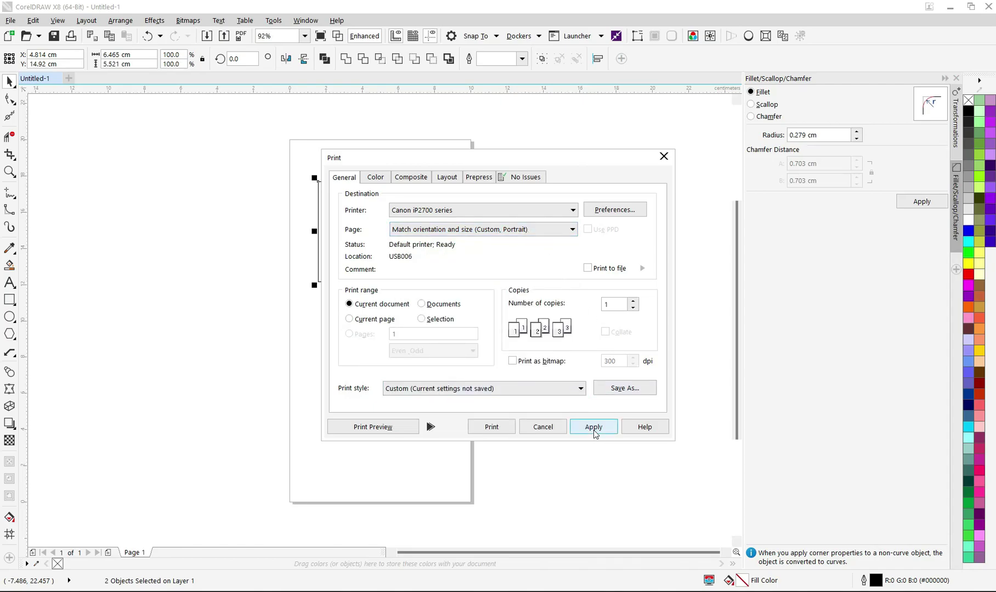
click(358, 429)
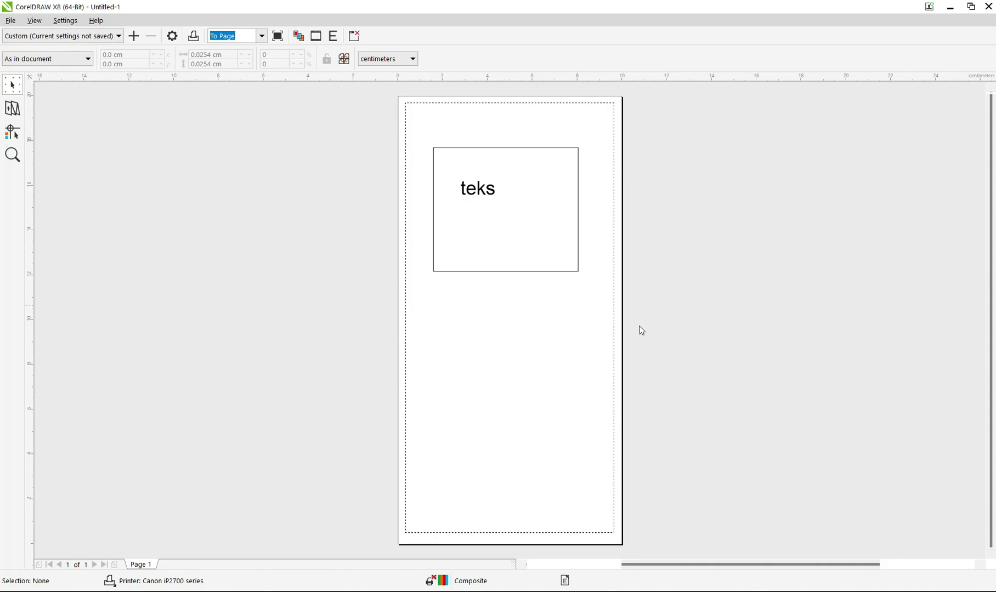
click(359, 41)
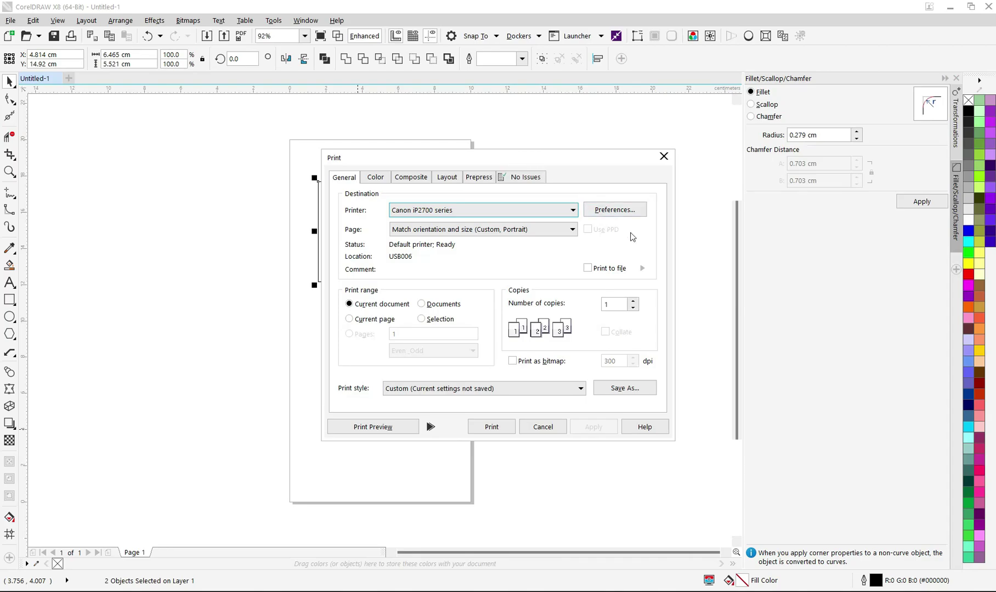
Examine the available printer paper sizes in the Canon iP2700 series preferences and close them without changes.
click(631, 213)
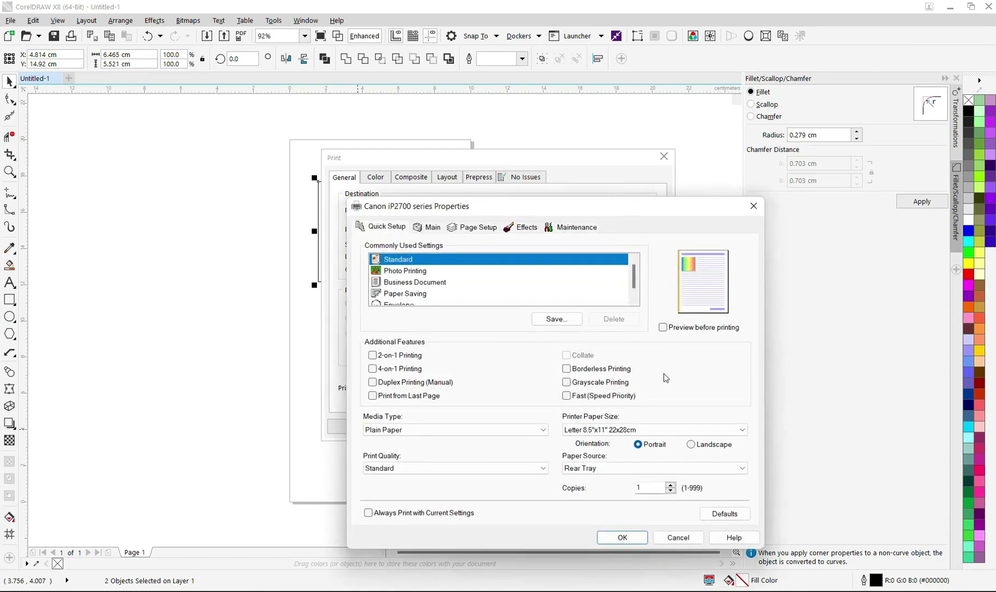
click(659, 434)
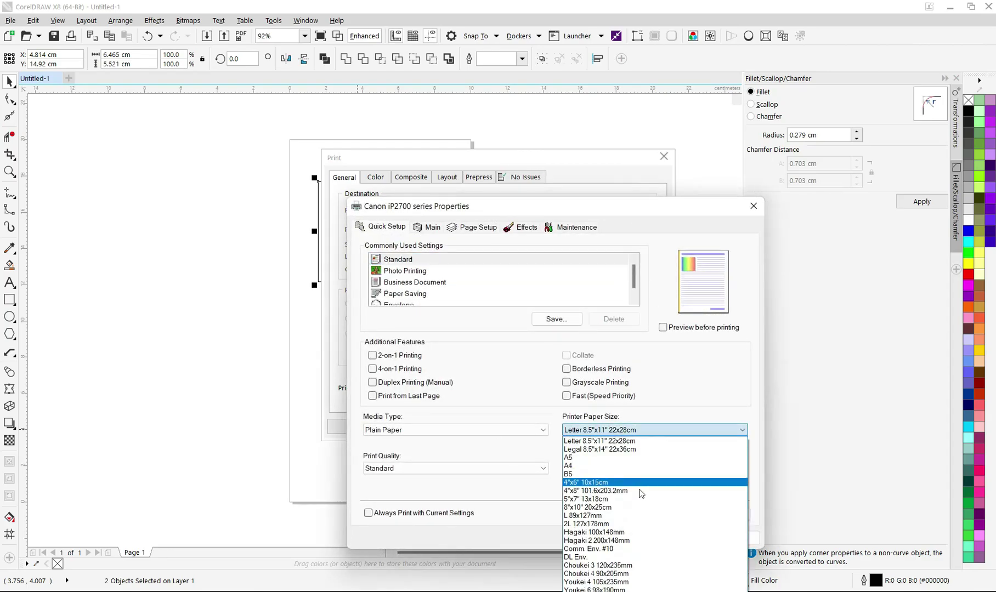
click(658, 442)
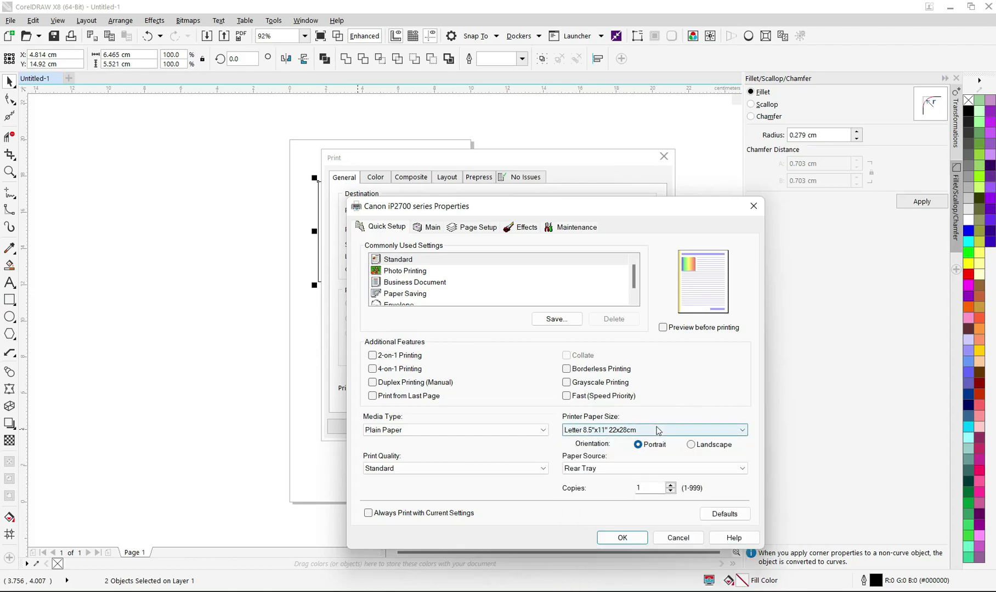
click(688, 430)
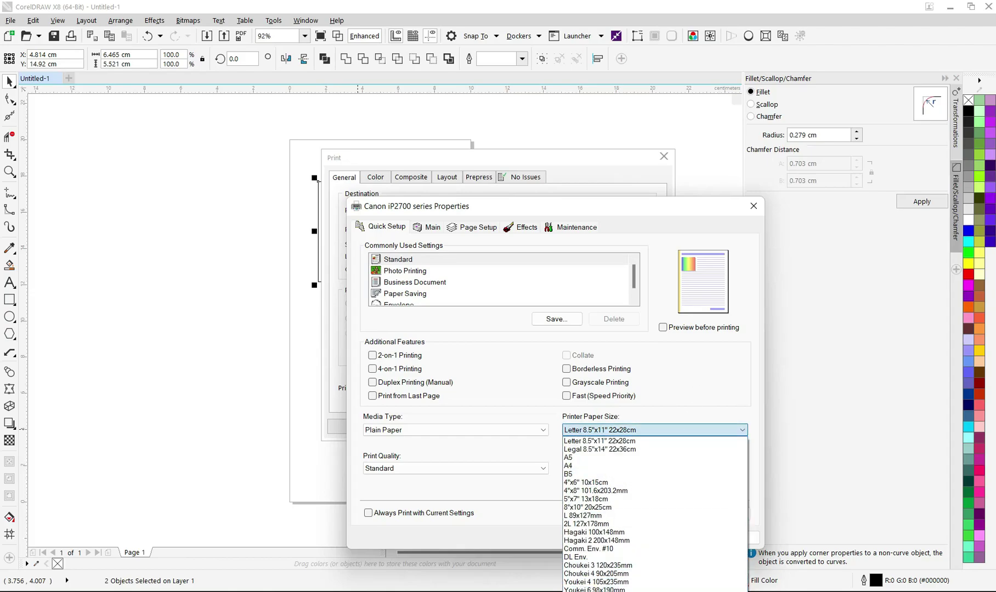
click(705, 399)
click(753, 206)
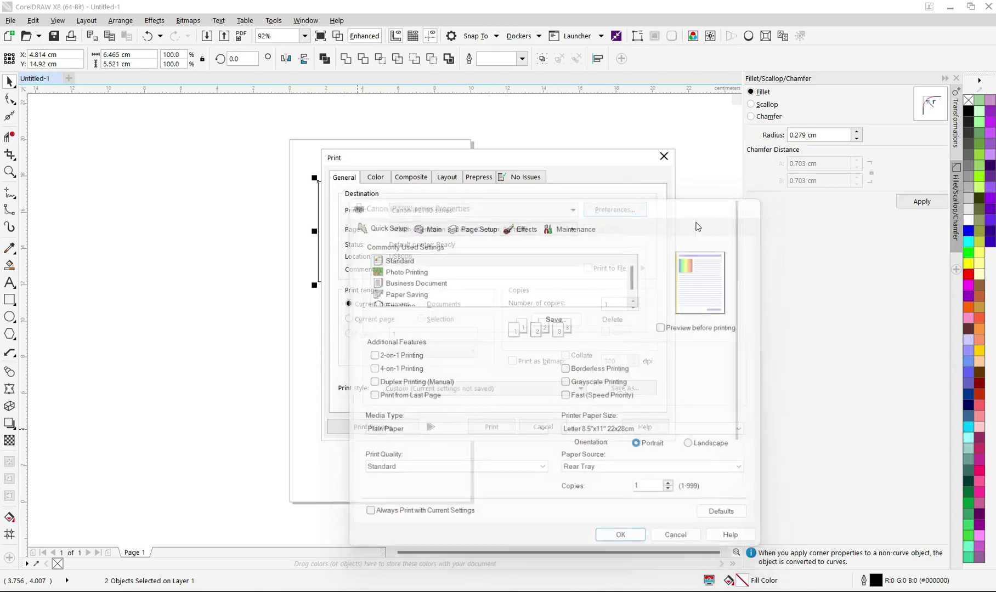
Choose EPSON L605 Series as the printer and open its preferences.
click(488, 211)
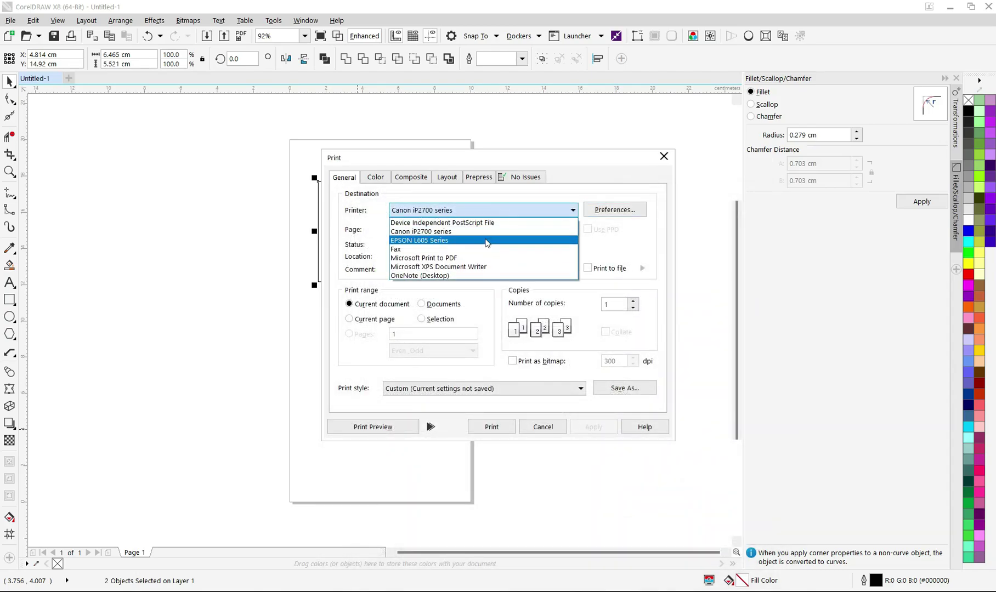
click(486, 242)
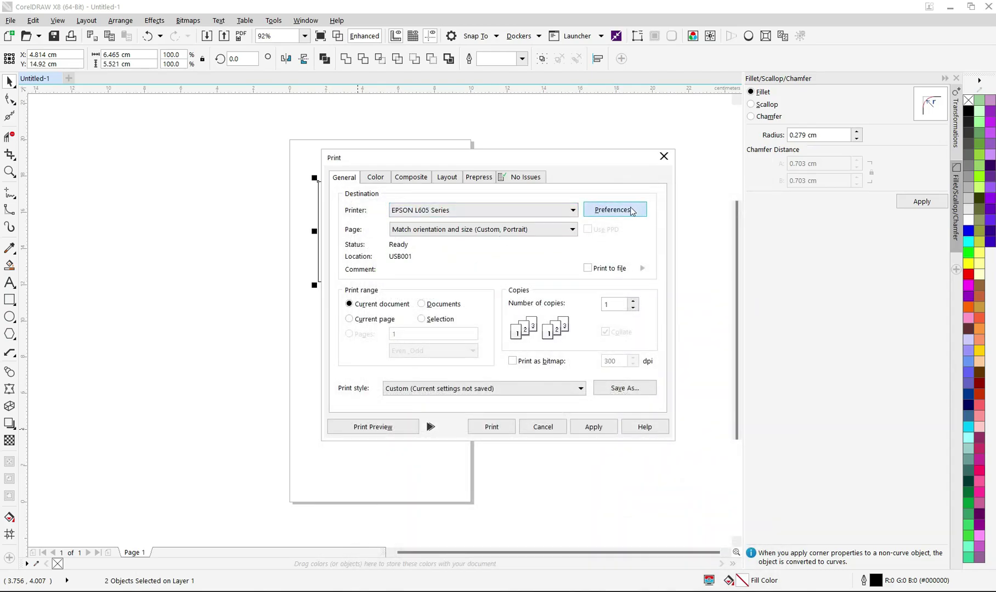
click(636, 211)
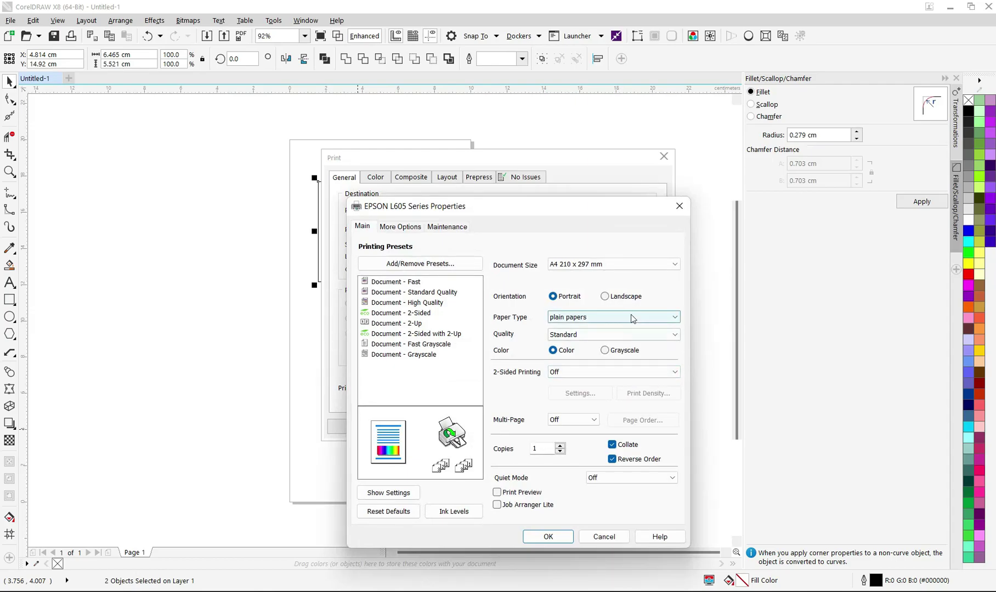
Examine the User-Defined document size of the EPSON L605 Series in mm and cancel it without saving.
click(631, 268)
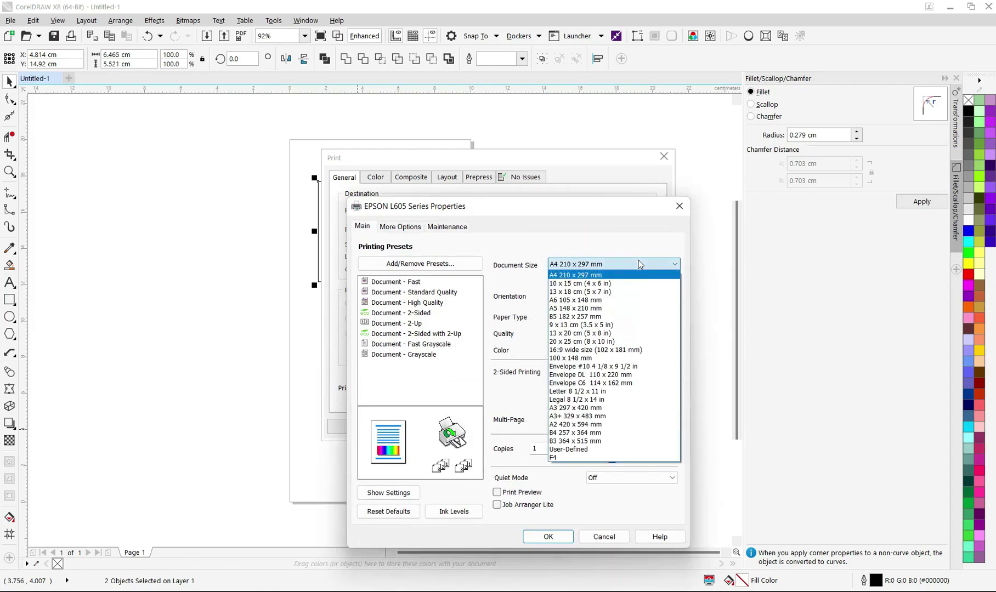
click(603, 454)
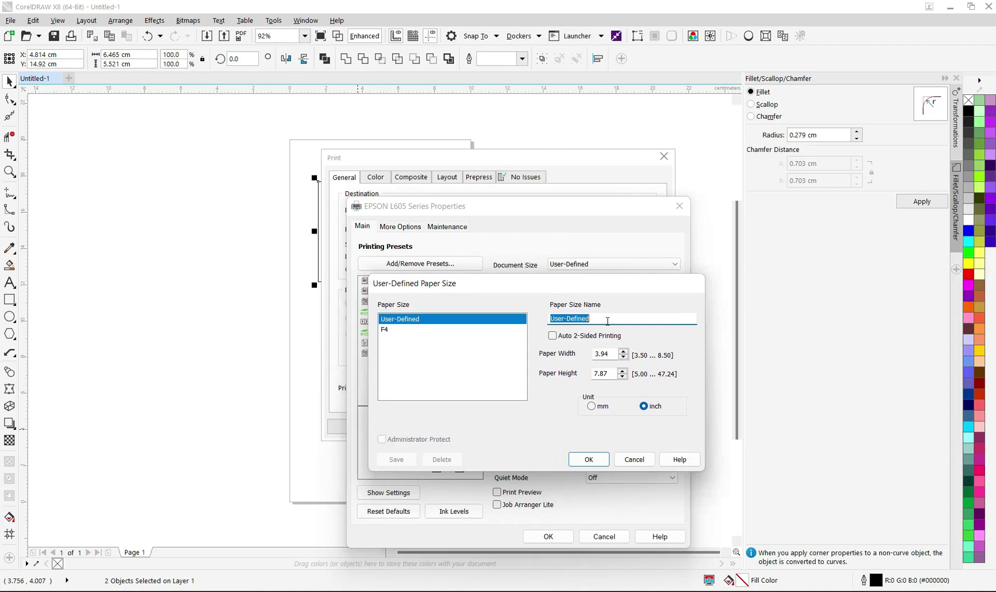
click(622, 326)
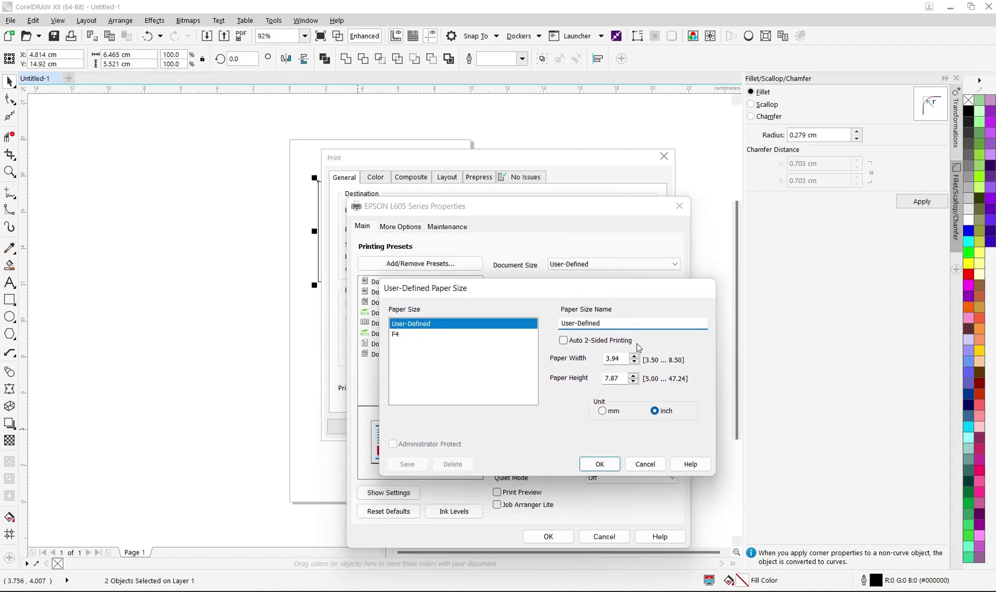
click(602, 411)
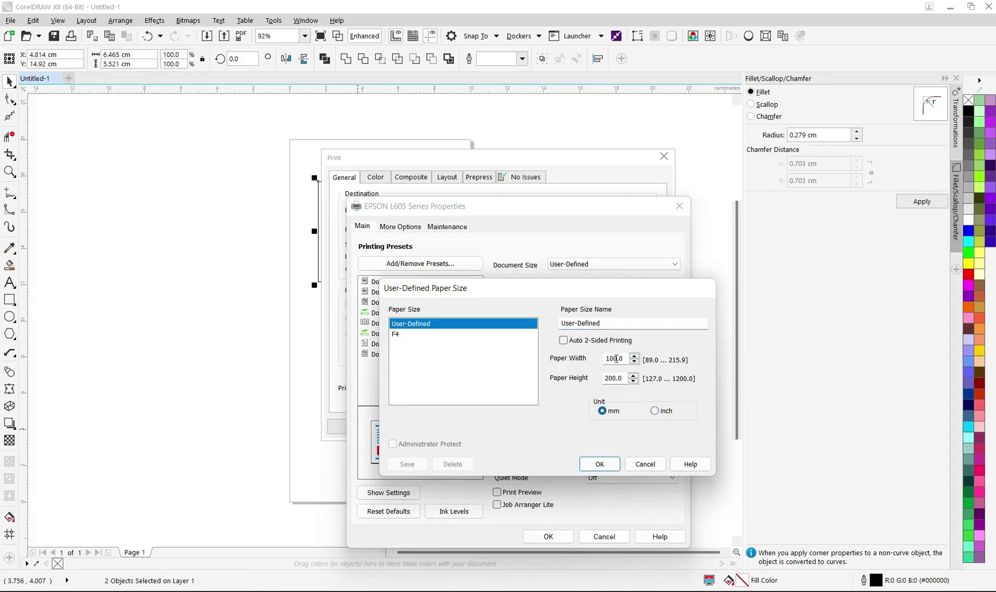
click(645, 464)
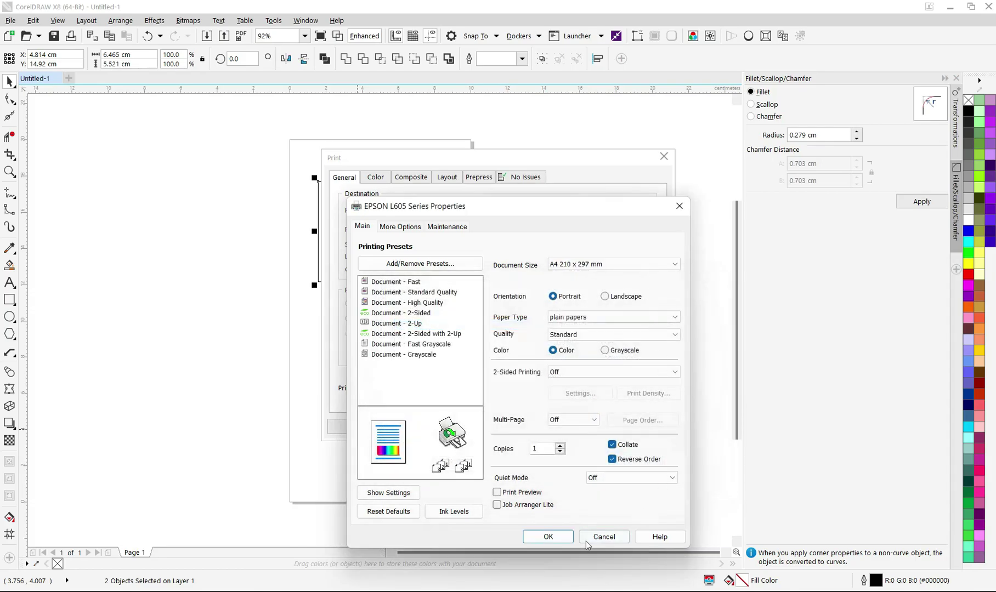
Close the EPSON L605 Series properties, leave the print settings without printing, and deselect the text and rectangle.
click(567, 542)
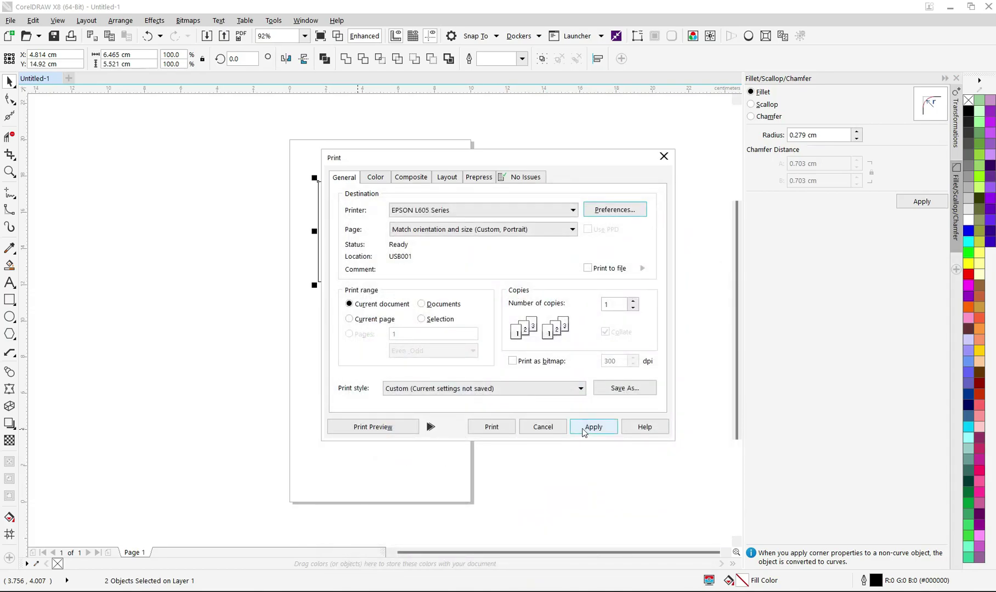
click(541, 428)
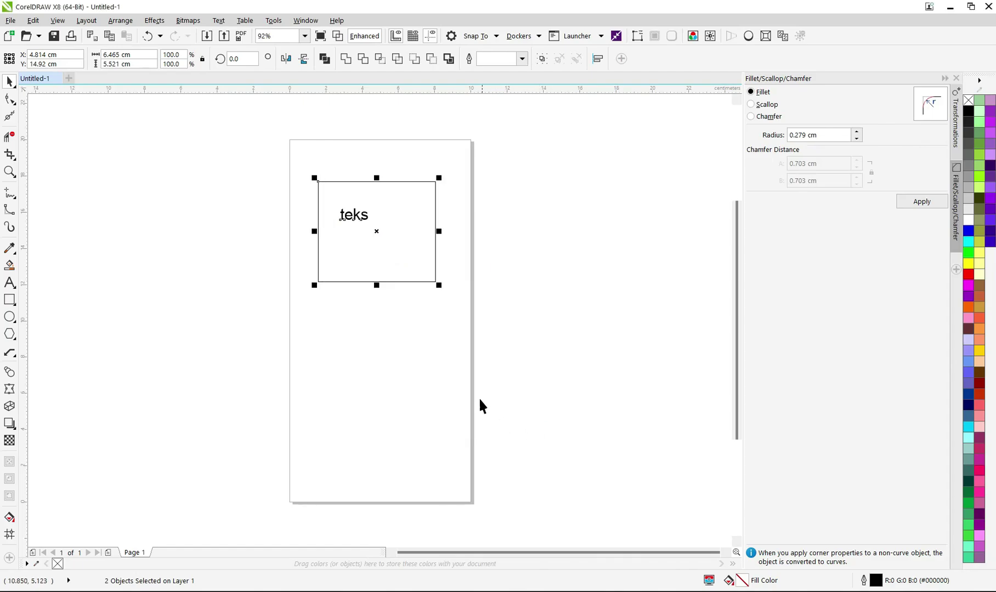
click(512, 213)
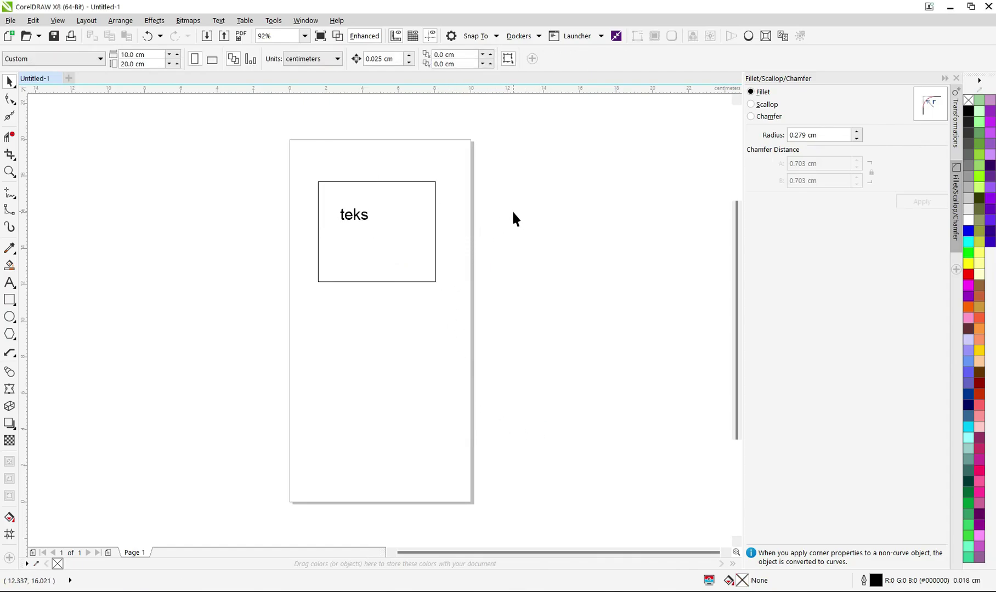